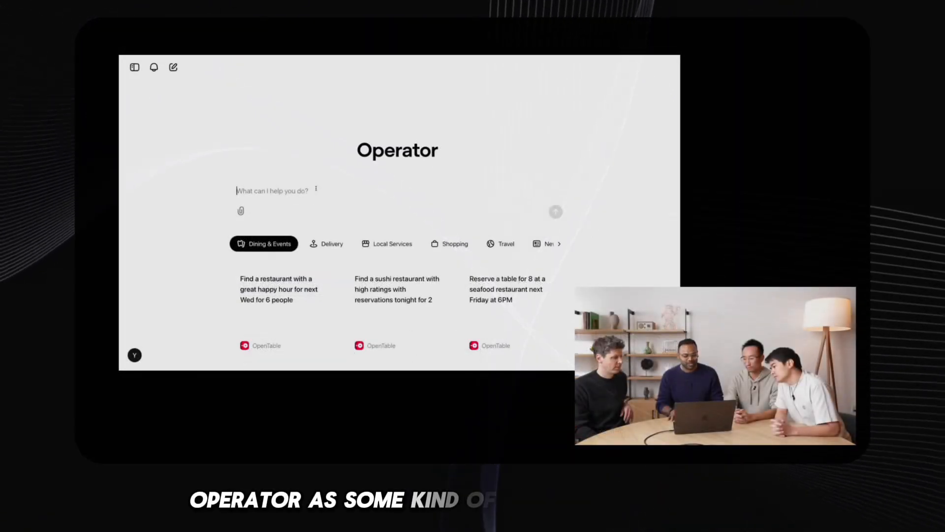
scroll(315, 189, down, 1)
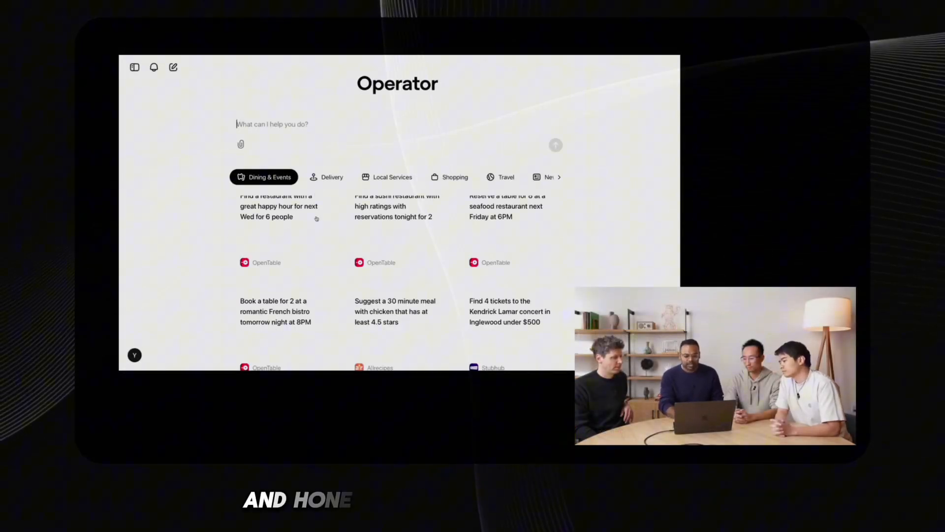
scroll(315, 189, down, 1)
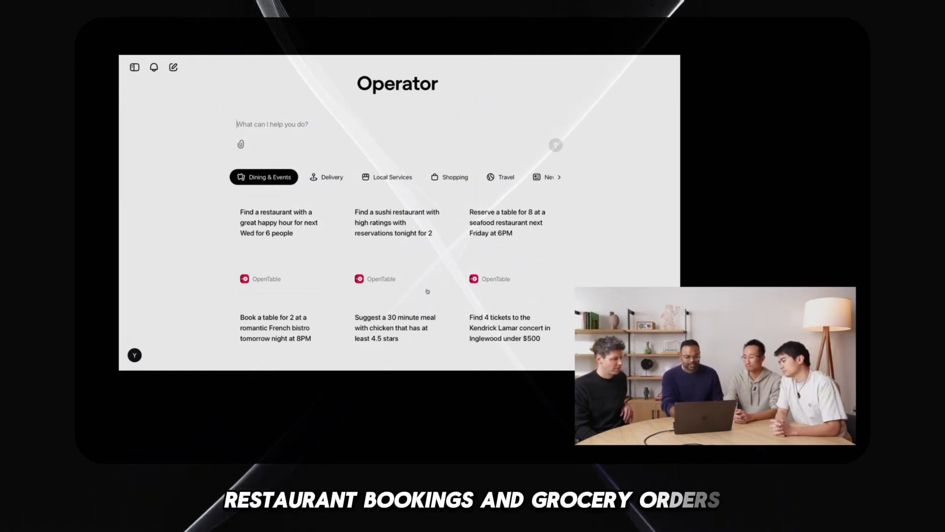
scroll(427, 291, down, 3)
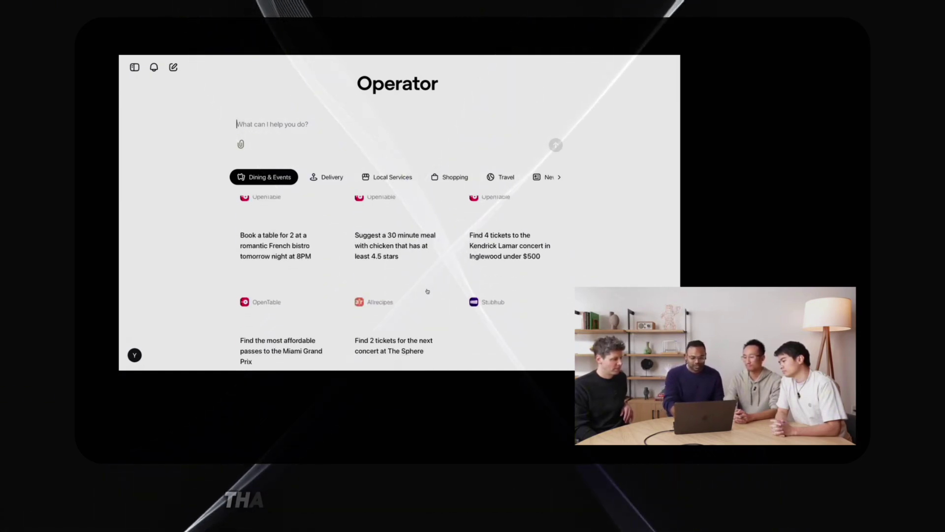
click(393, 179)
click(381, 193)
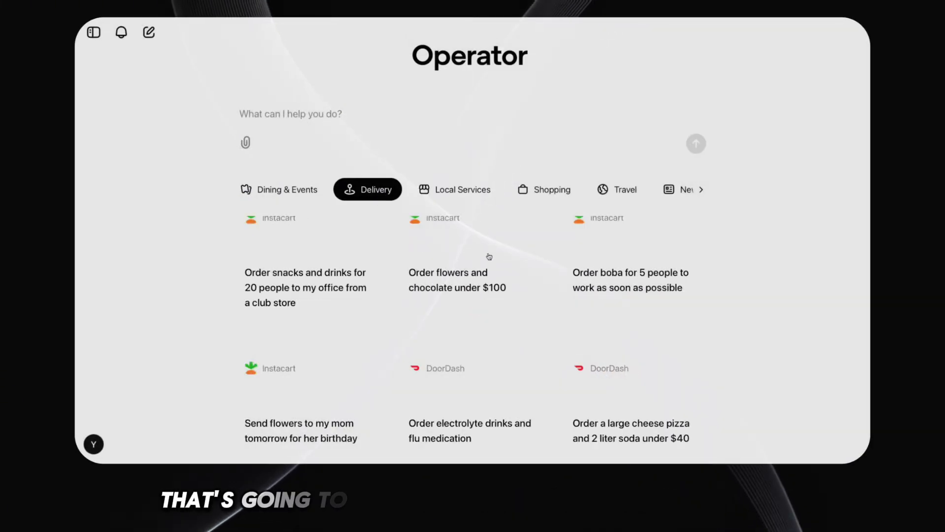
click(543, 186)
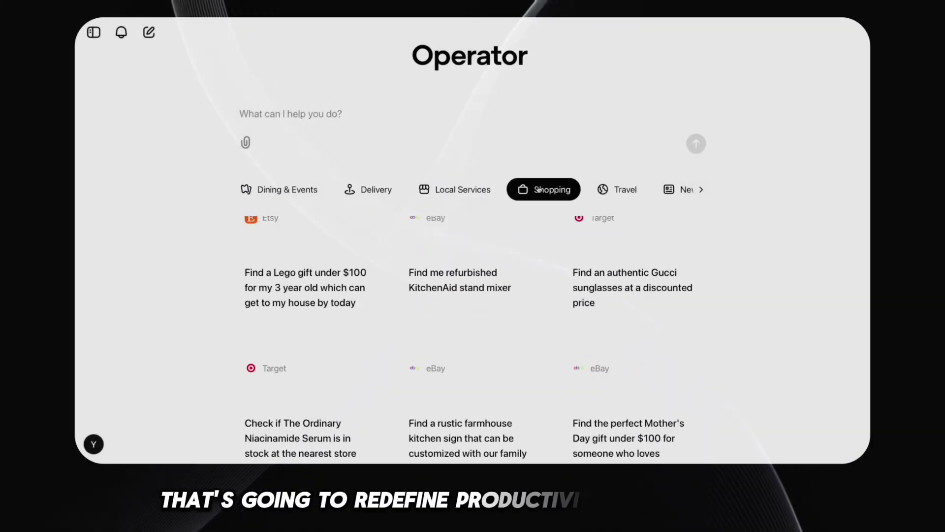
click(317, 192)
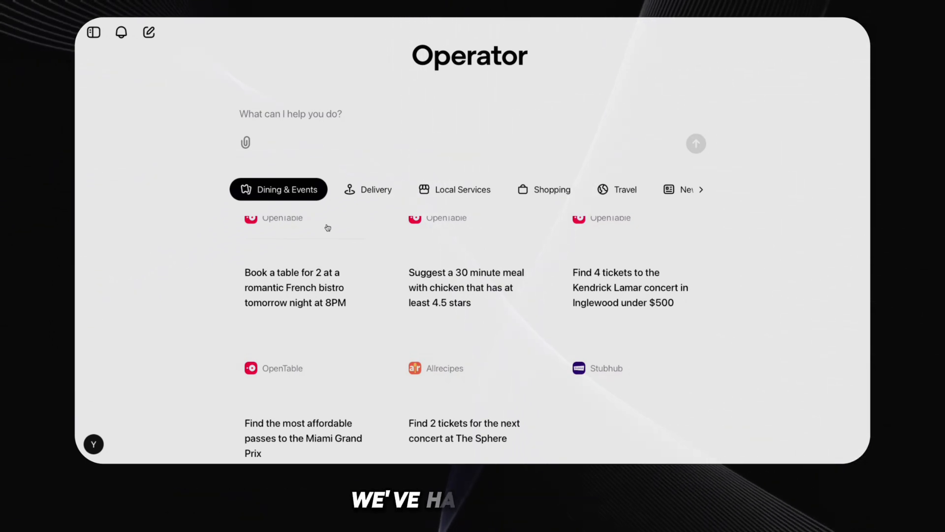
scroll(366, 191, up, 2)
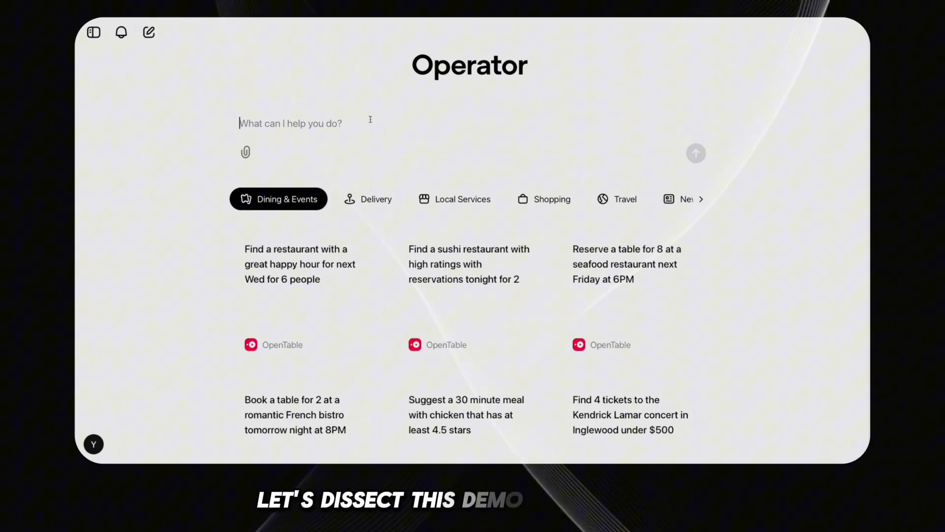
text(Ope)
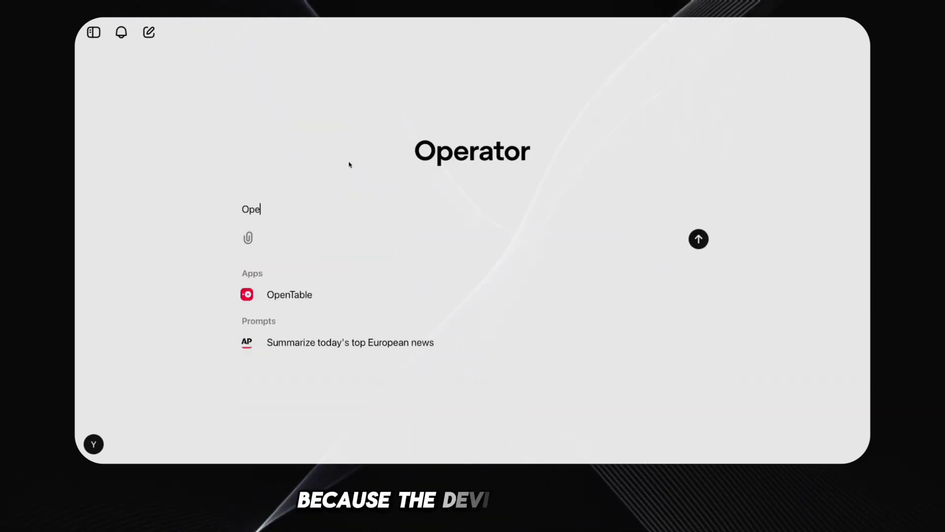
Send a request for a table for two at Beretta tonight at 7pm via OpenTable.
click(289, 295)
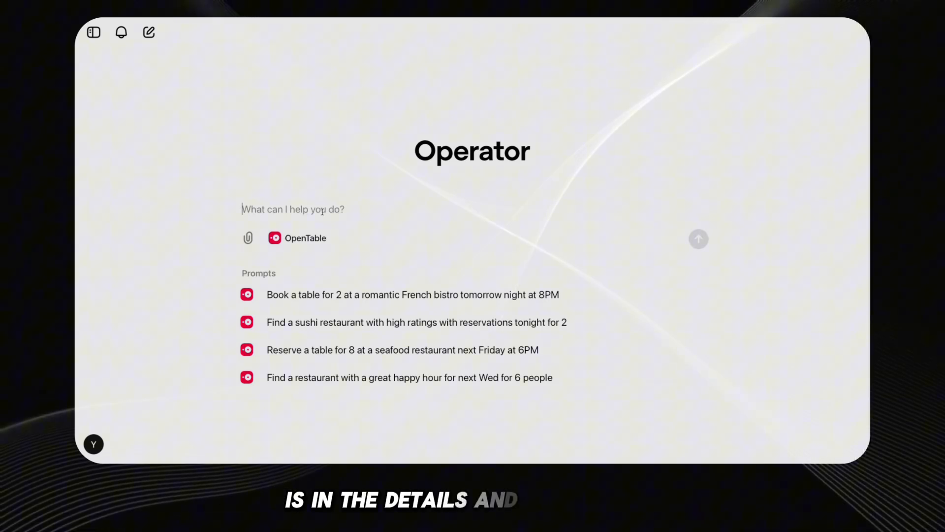
text(Book me a tabl)
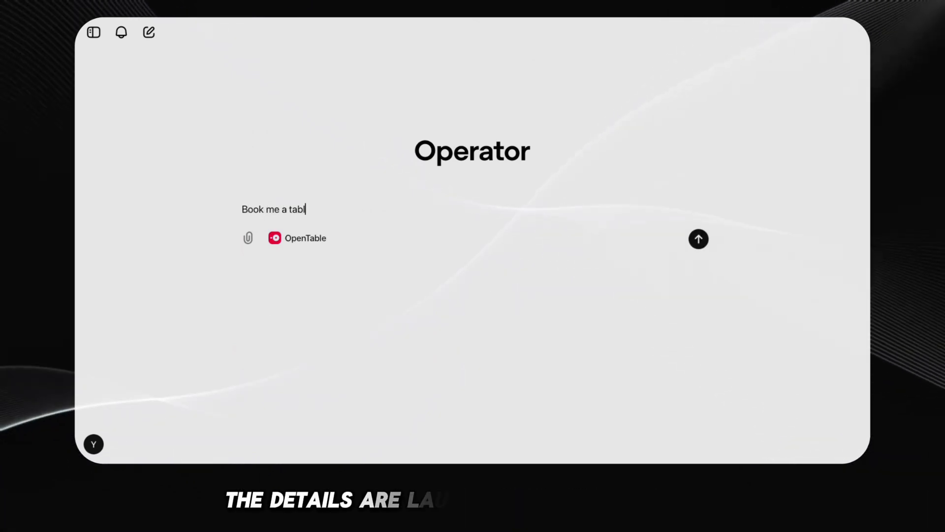
text(e for two at Bere)
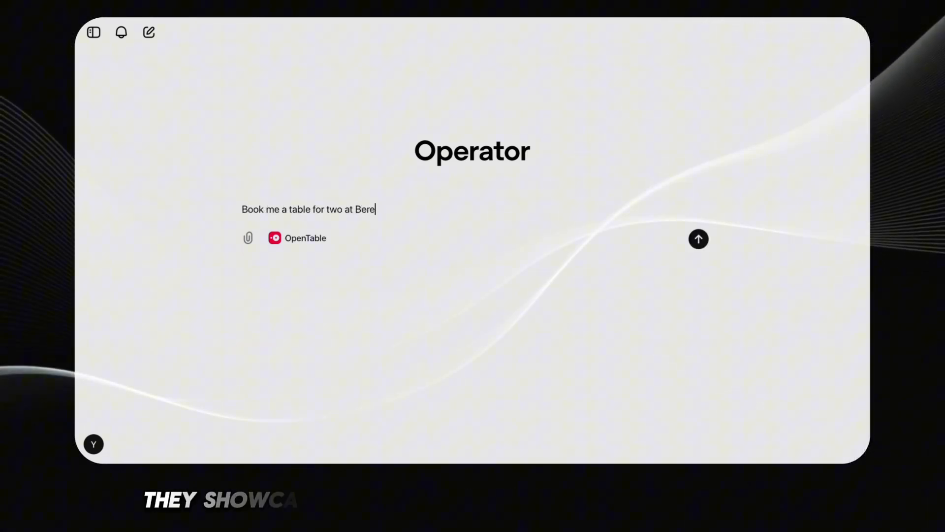
text(tta tonight)
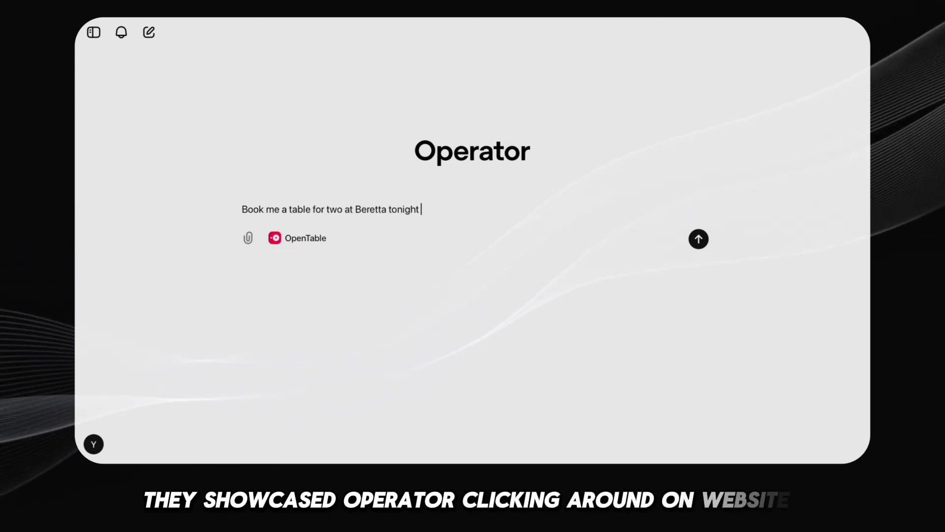
text(. At 7)
key(Return)
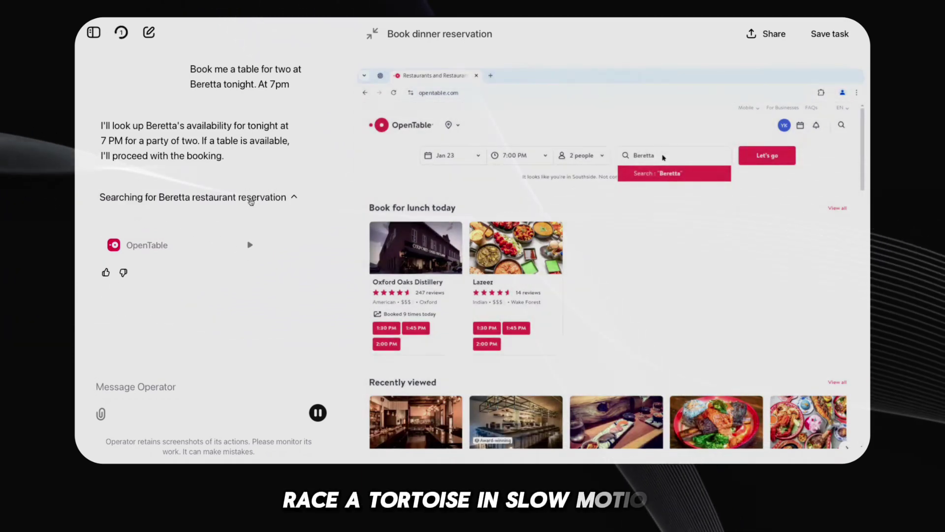
Expand the 'Searching for Beretta restaurant reservation' step to see its sub-steps.
click(251, 198)
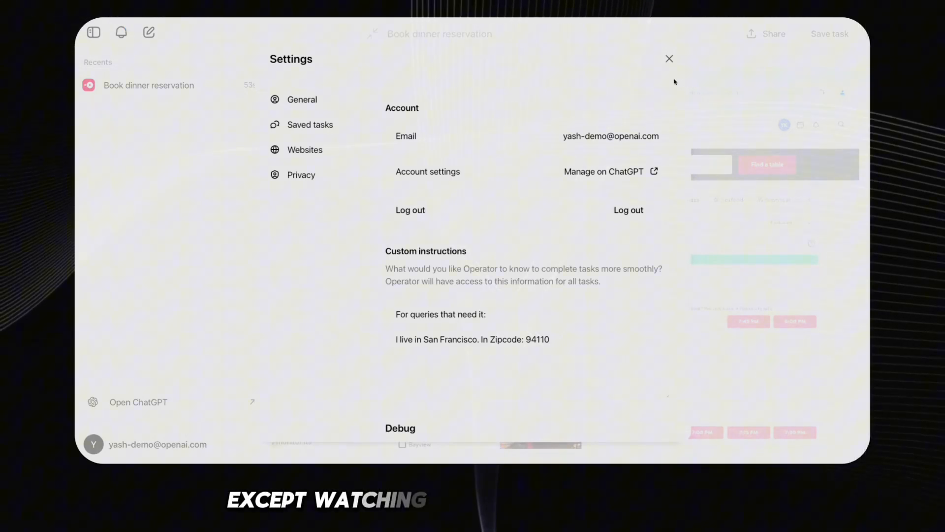
Close Settings and hide the Recents sidebar to return to the Beretta booking.
click(669, 59)
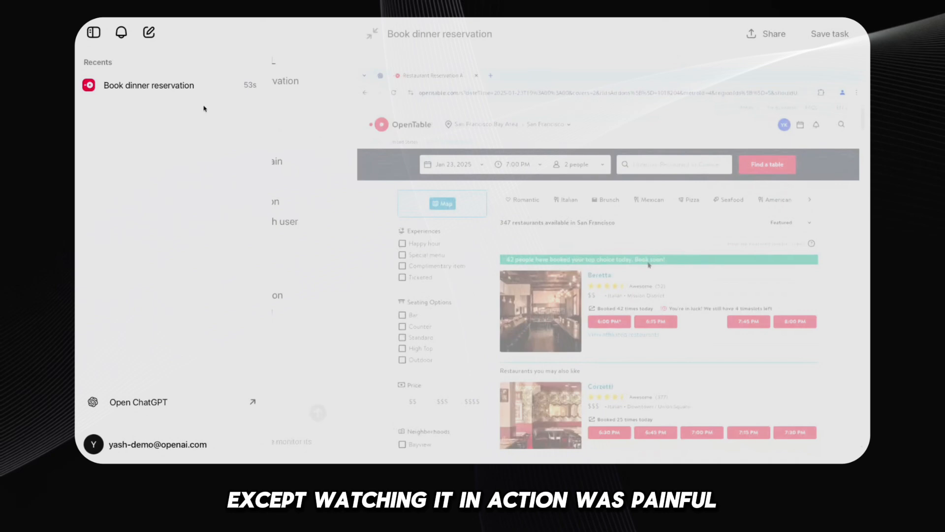
click(95, 33)
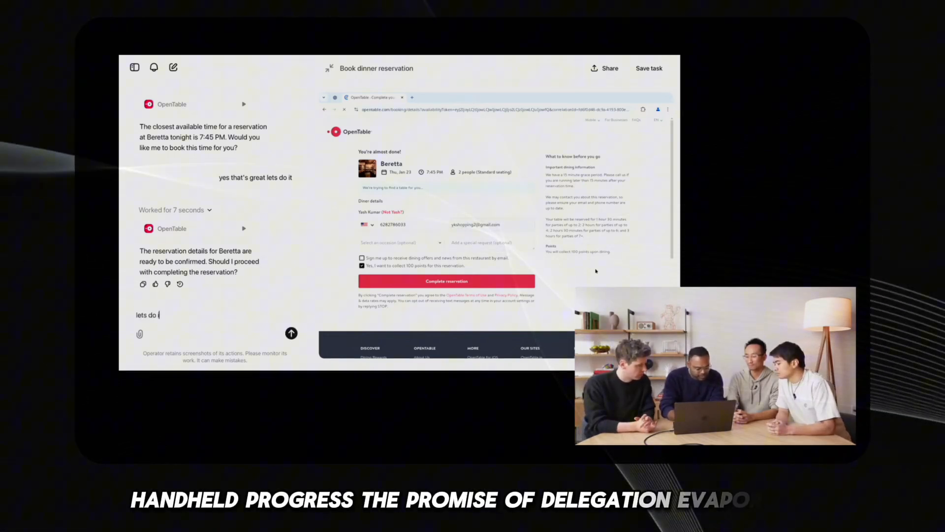
text(t)
Send 'lets do it' to approve completing the Beretta reservation.
key(Return)
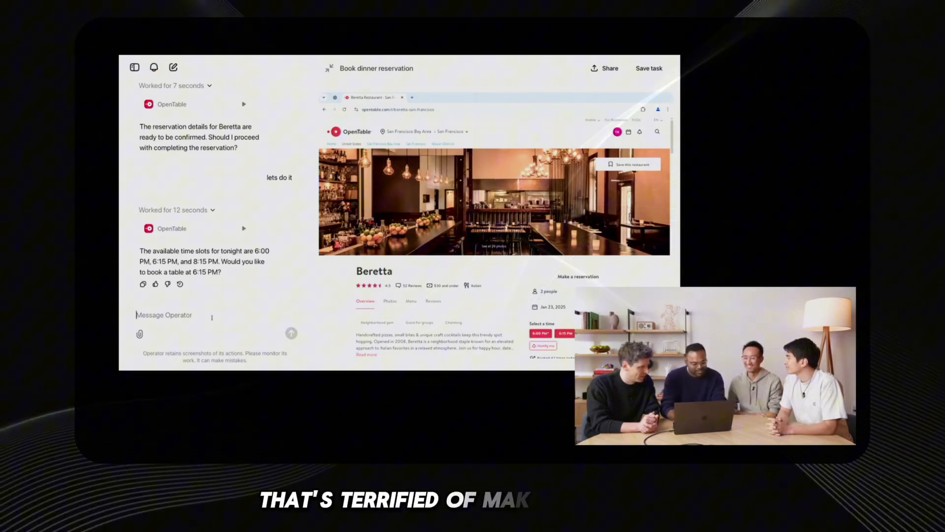
text(lets d)
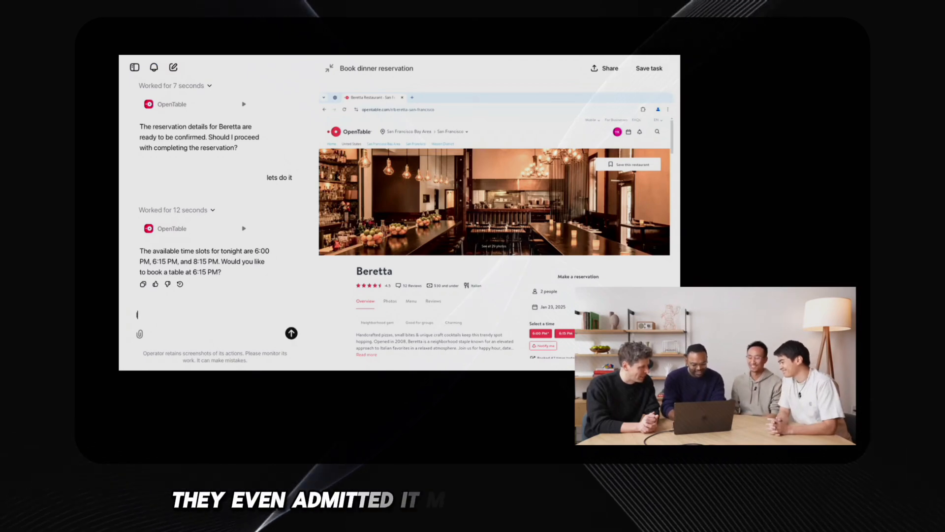
text(o 8)
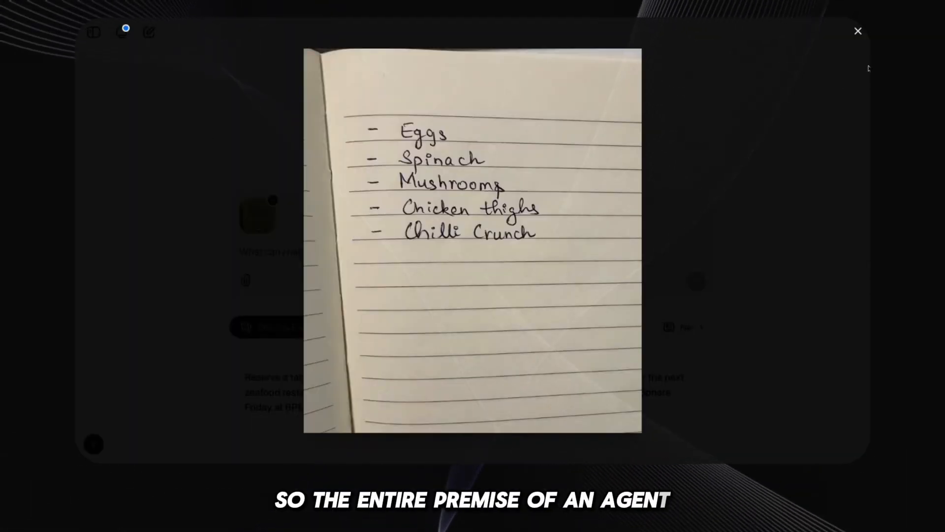
Submit the grocery-list photo purchase request with Instacart as the app.
click(254, 145)
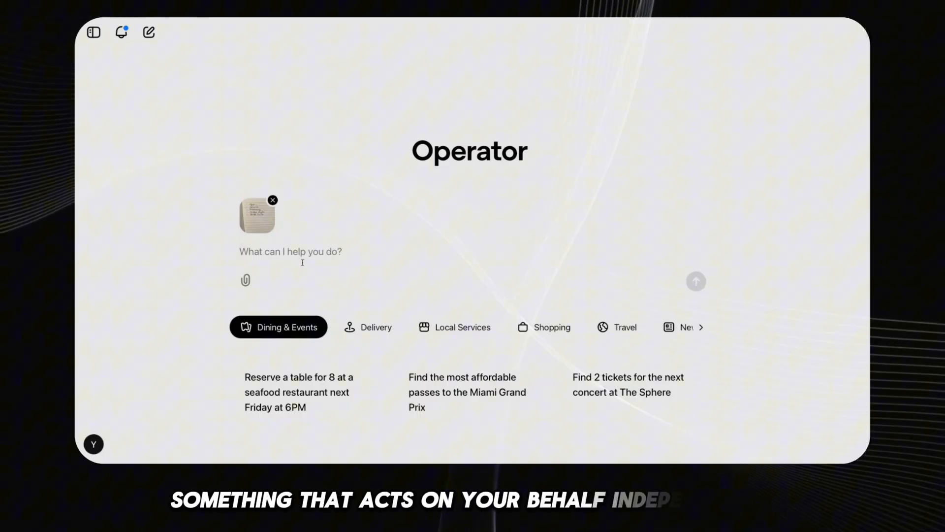
click(289, 251)
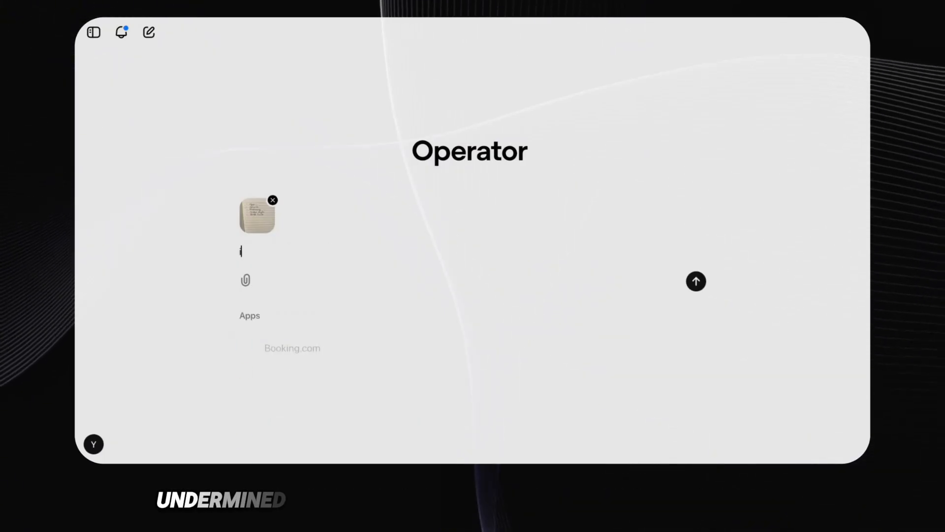
text(ins)
click(279, 340)
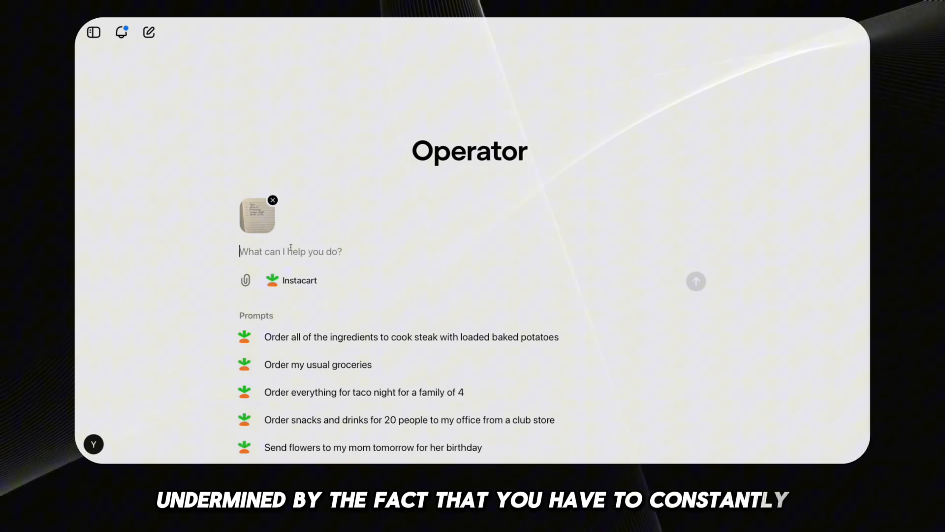
text(can you buy this f)
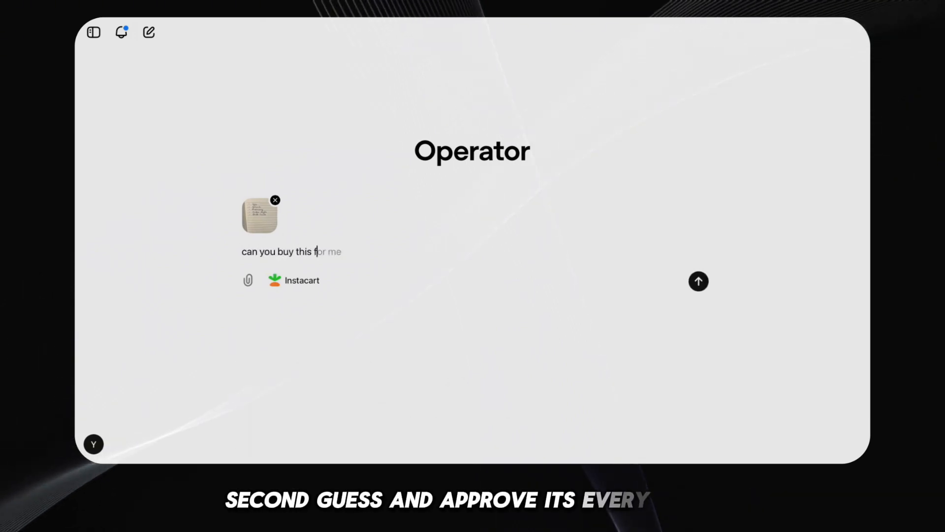
text(or me please?)
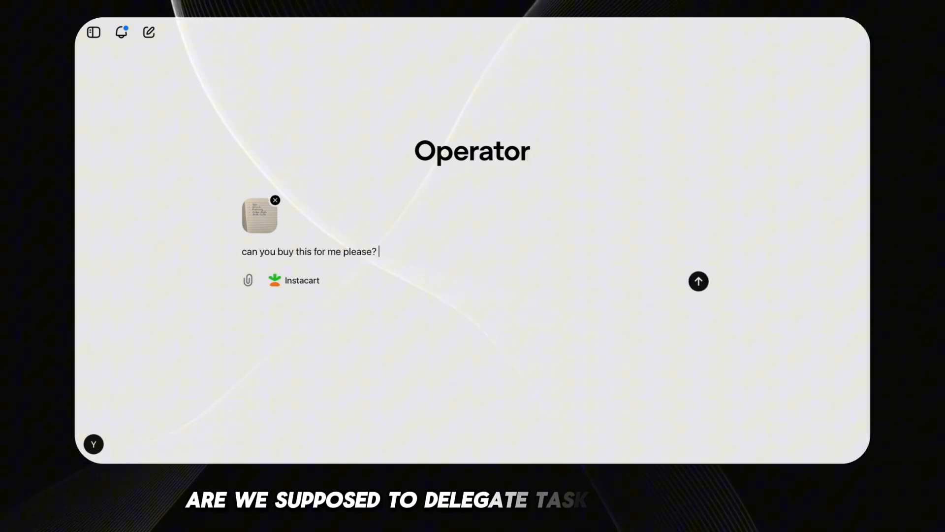
text(Gus)
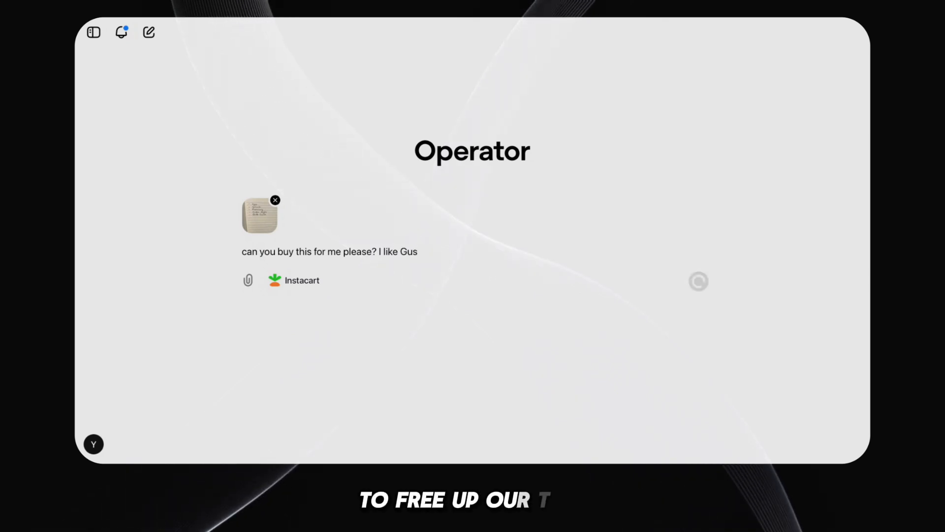
key(Return)
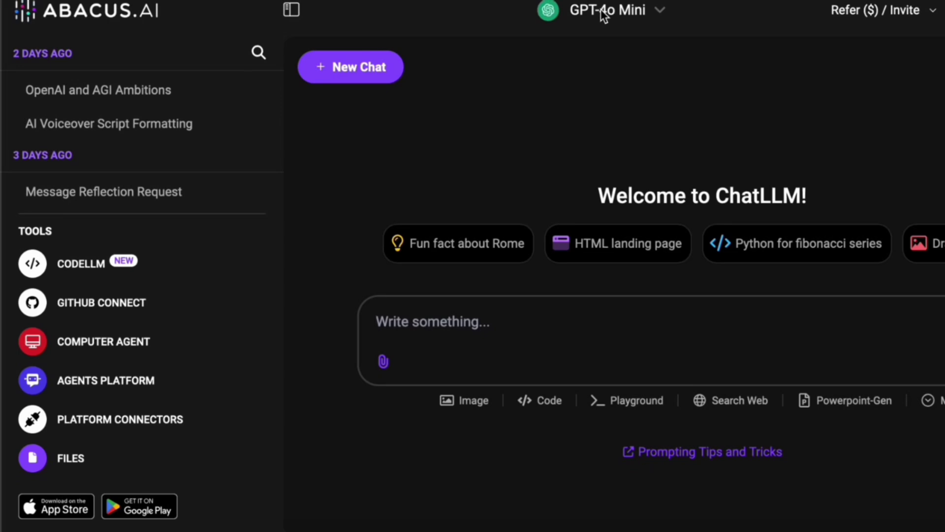
click(604, 11)
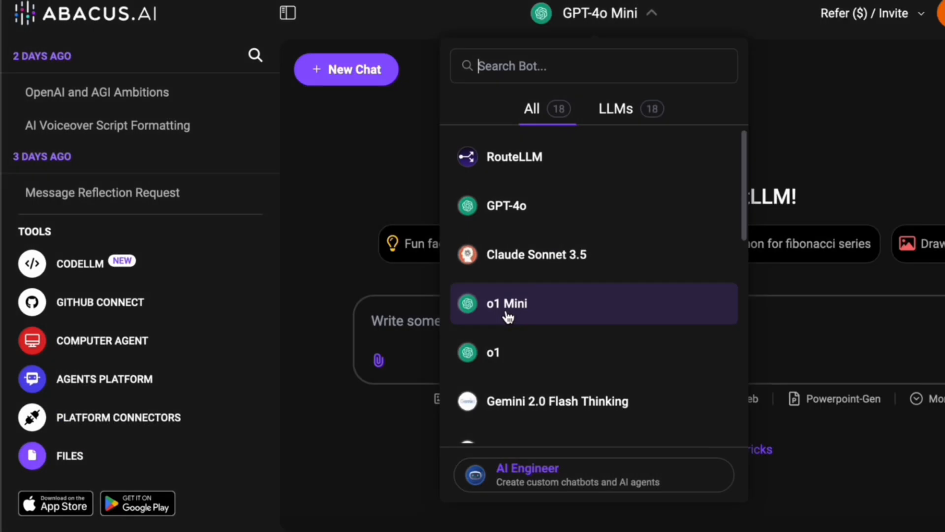
scroll(517, 347, down, 1)
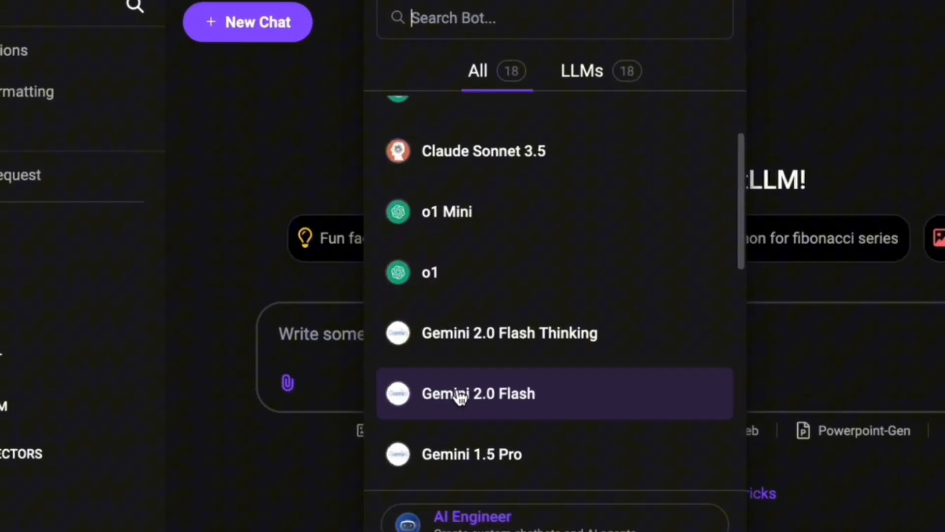
scroll(411, 418, down, 1)
scroll(410, 418, down, 2)
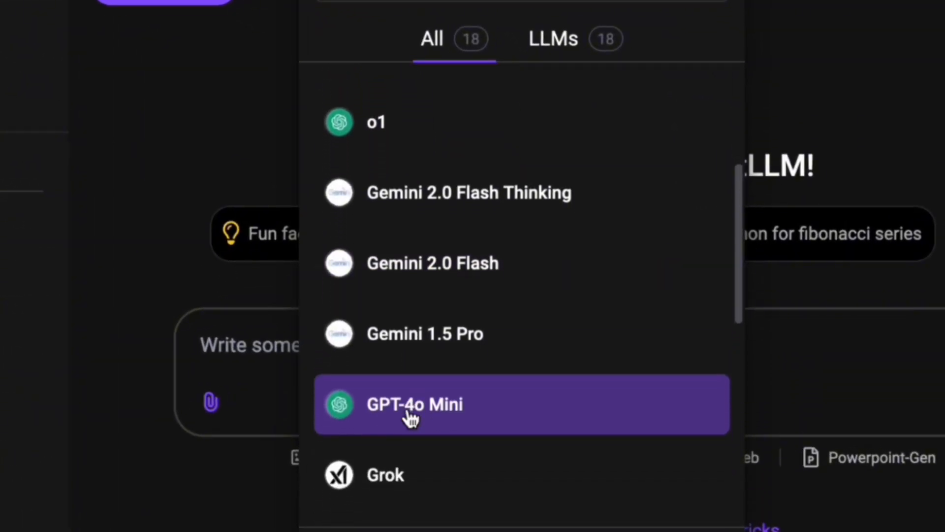
scroll(411, 418, down, 1)
scroll(411, 418, down, 2)
scroll(410, 418, down, 1)
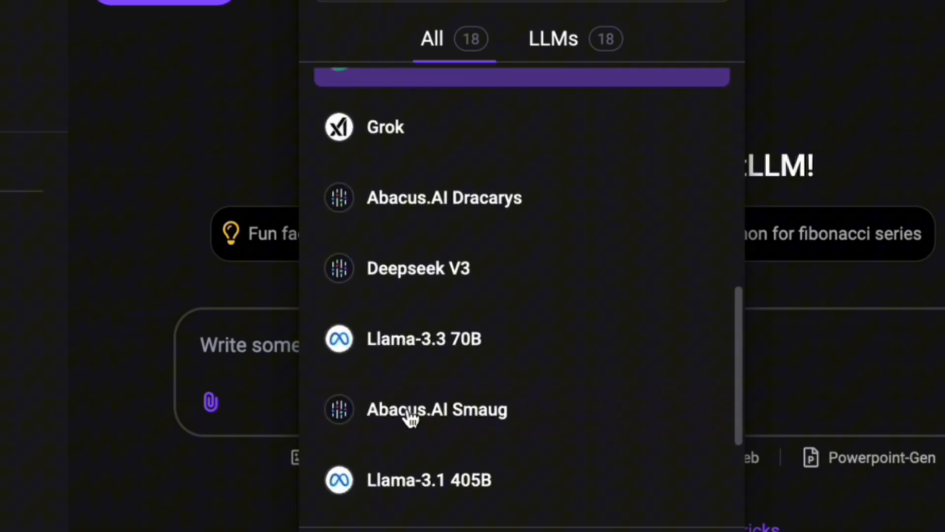
scroll(411, 418, down, 1)
scroll(410, 418, down, 2)
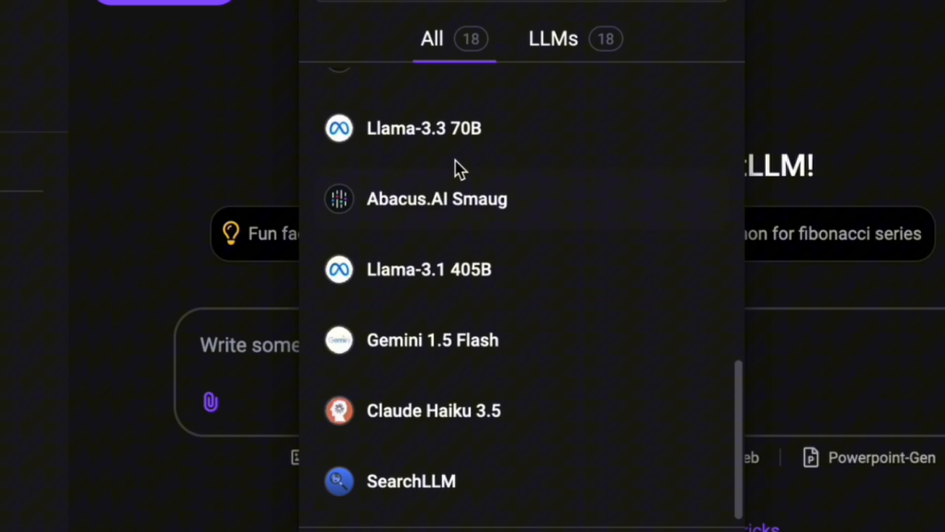
scroll(456, 159, up, 2)
scroll(456, 160, up, 4)
scroll(456, 160, up, 4)
scroll(456, 159, up, 1)
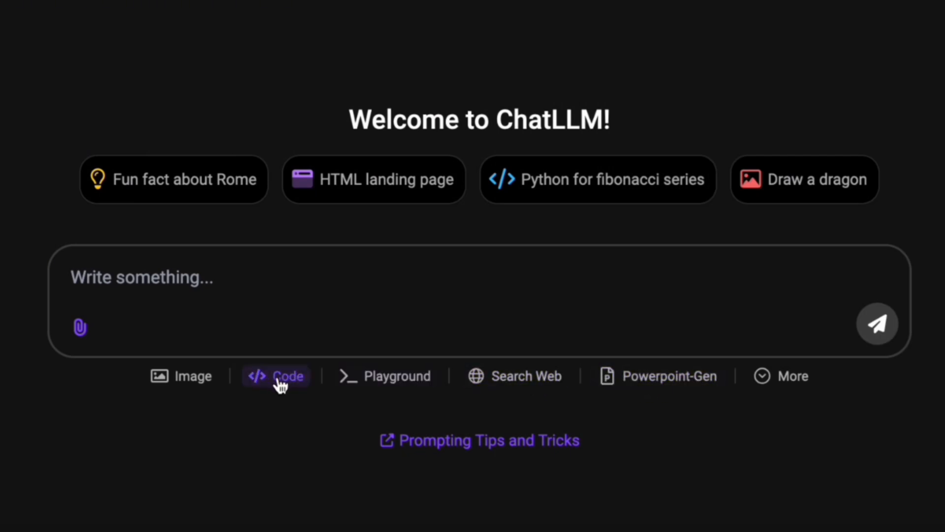
Reveal the extra tool options under the ChatLLM message box.
click(794, 377)
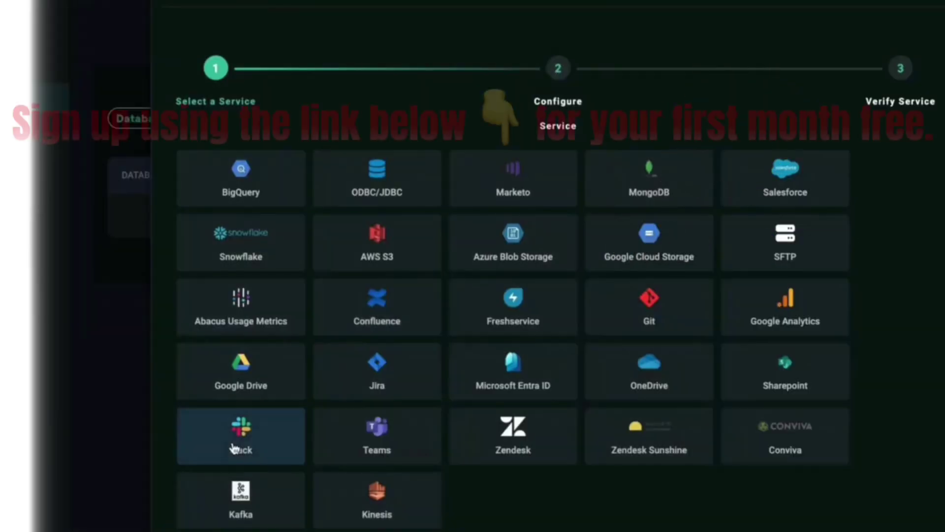
Show the extra tools menu below the ChatLLM message box again.
click(783, 415)
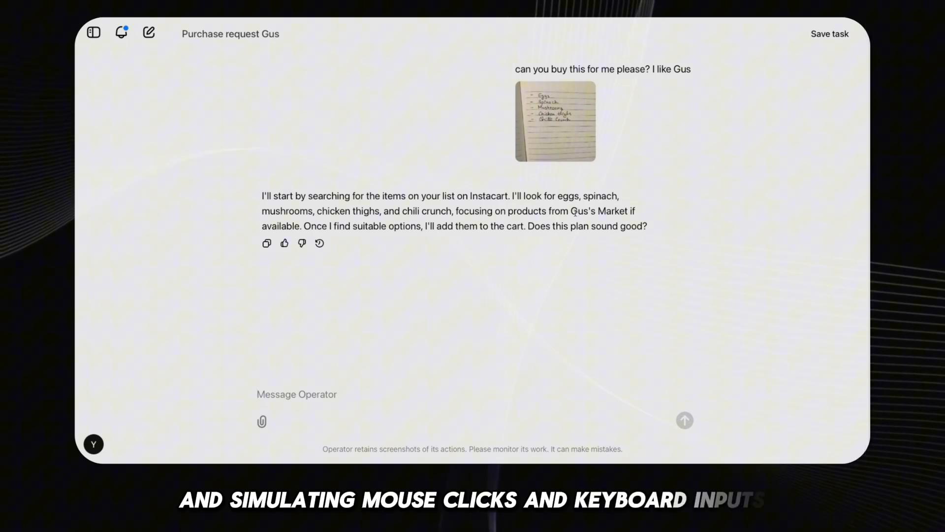
text(yes)
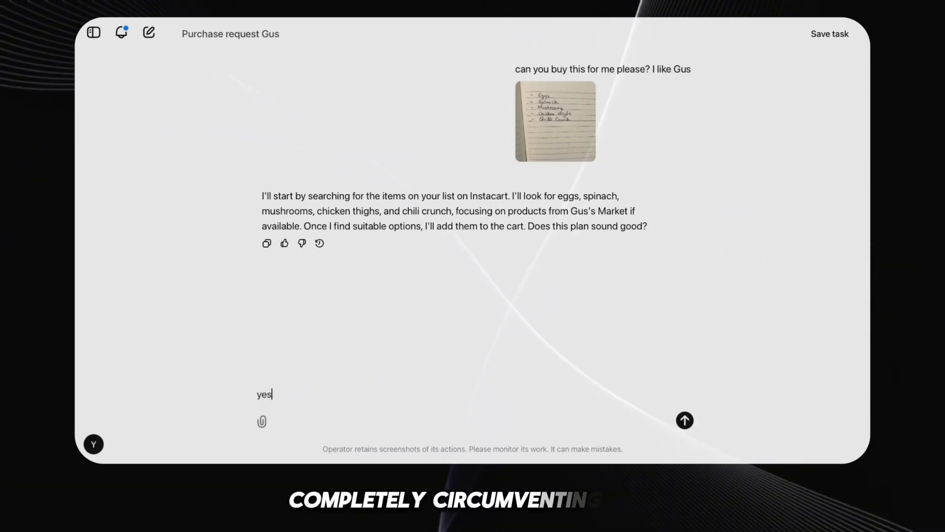
text( that sounds great)
Send 'yes that sounds great' to approve Operator's Instacart shopping plan.
key(Return)
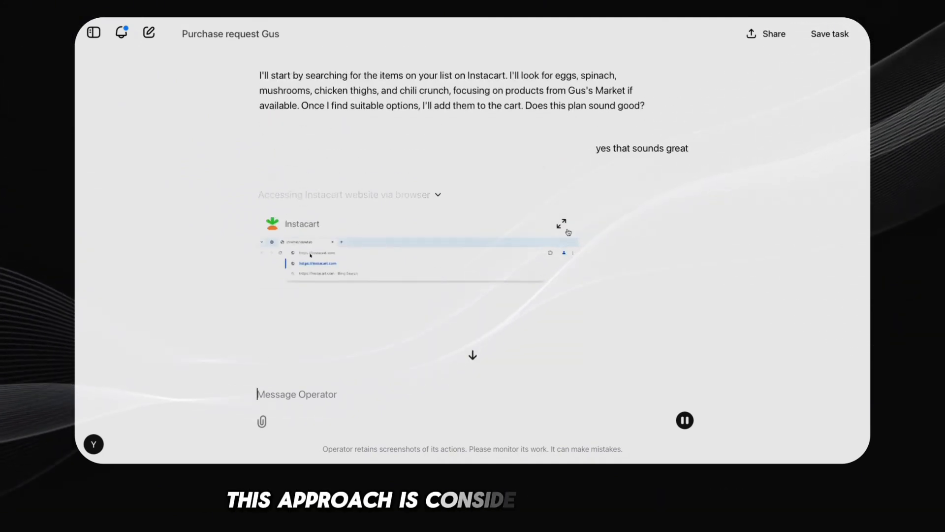
Expand the live Instacart browser showing the Gus's Community Market cart at $42.14.
click(561, 223)
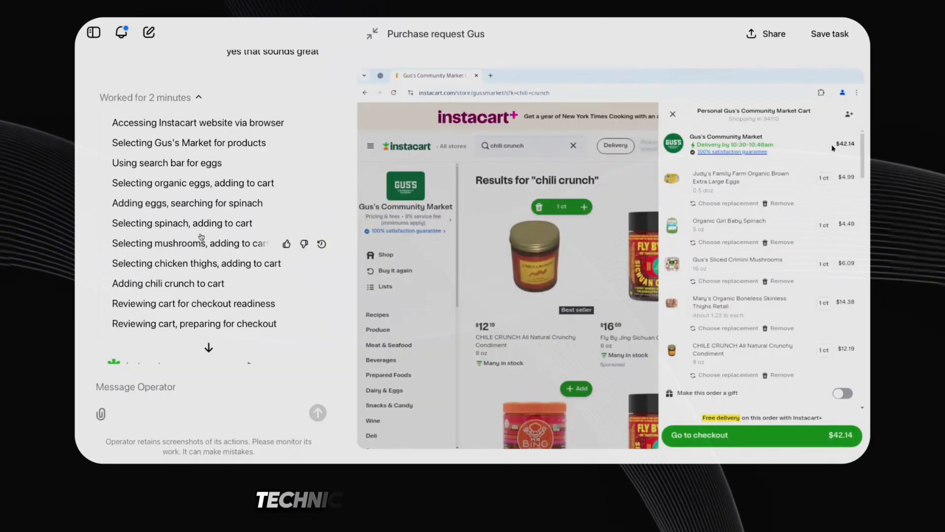
mouse_move(168, 163)
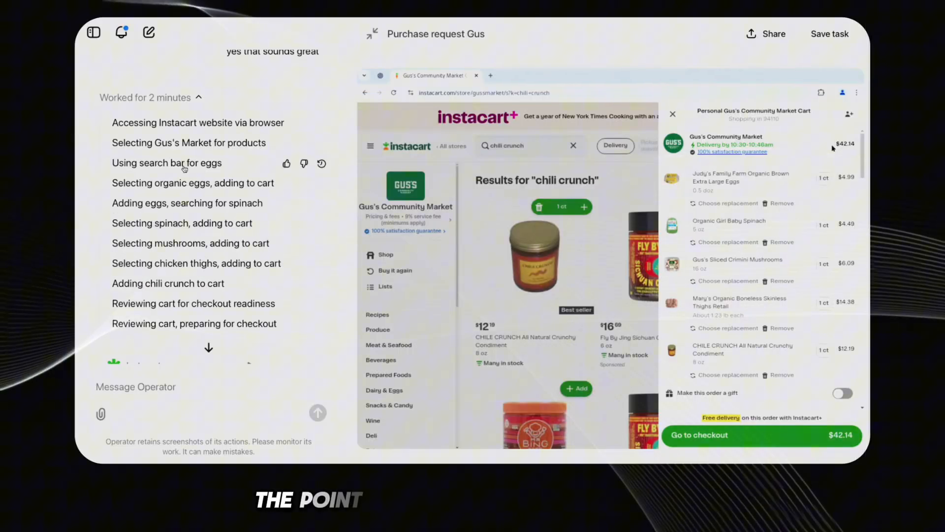
Review the step where organic eggs were added to the cart.
click(185, 182)
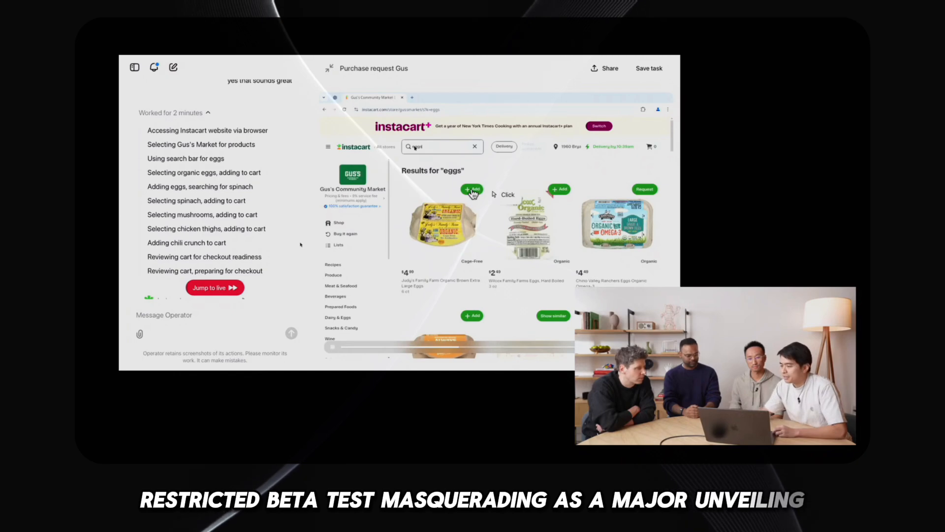
mouse_move(604, 261)
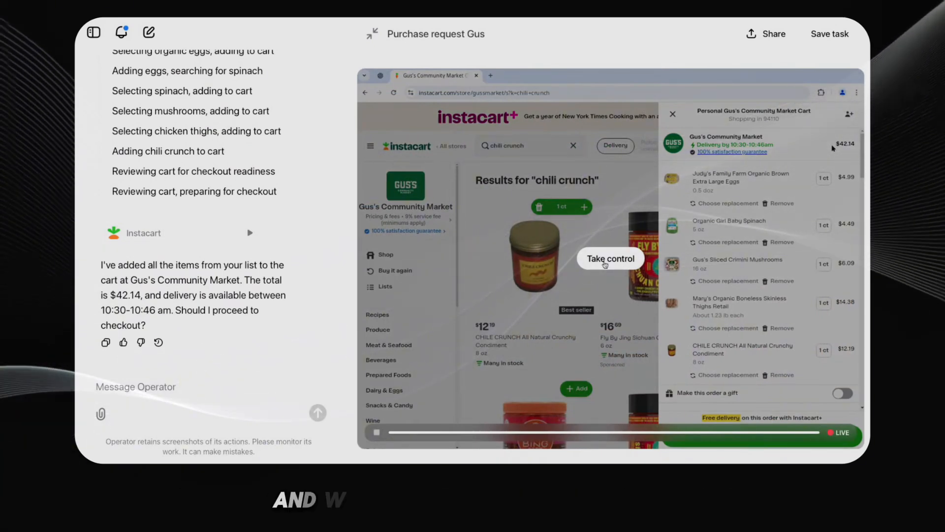
Take control of the browser session from Operator to finish the Instacart checkout.
click(605, 260)
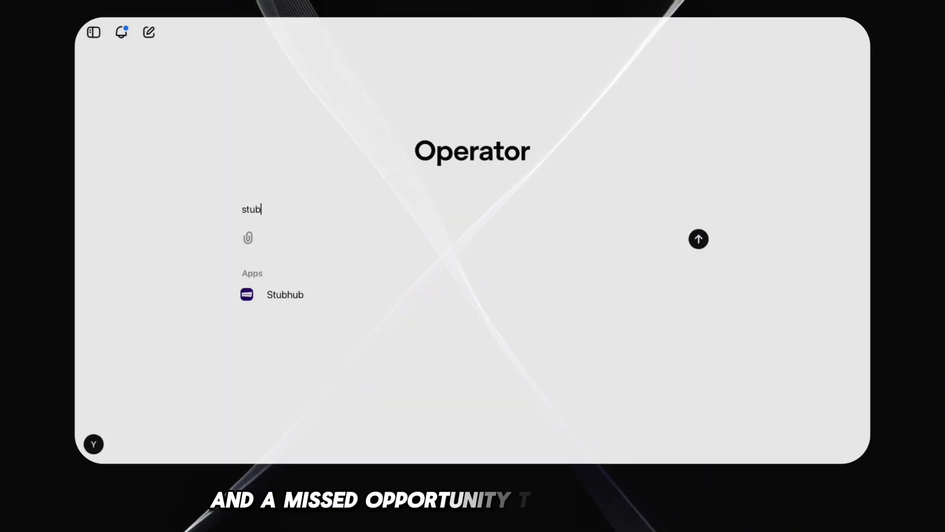
Submit a StubHub request for four Warriors tickets in SF this weekend, best seats under $500.
click(285, 294)
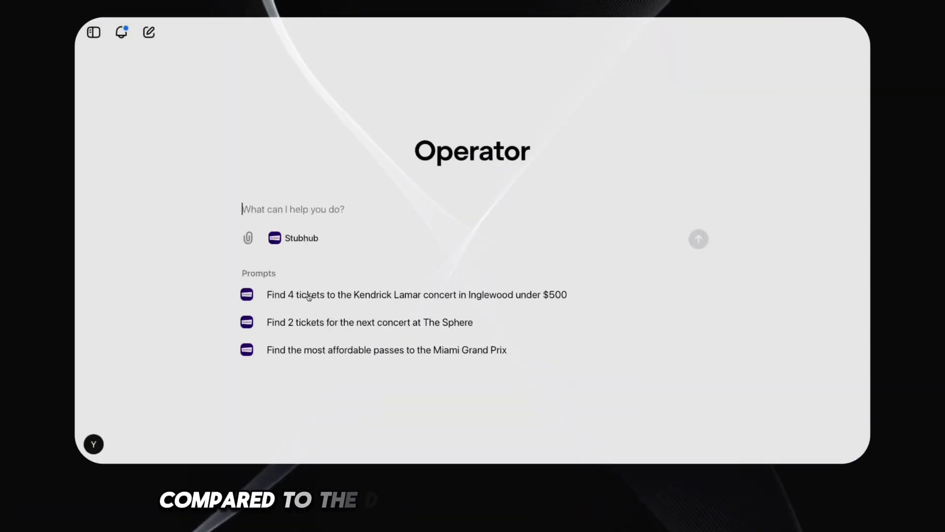
text(can yo)
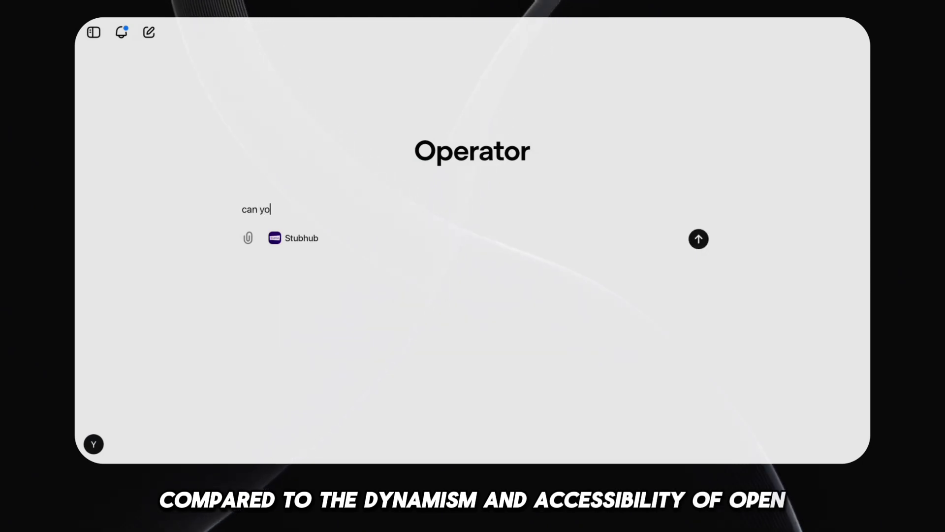
text(u get us four tickets to the warriors )
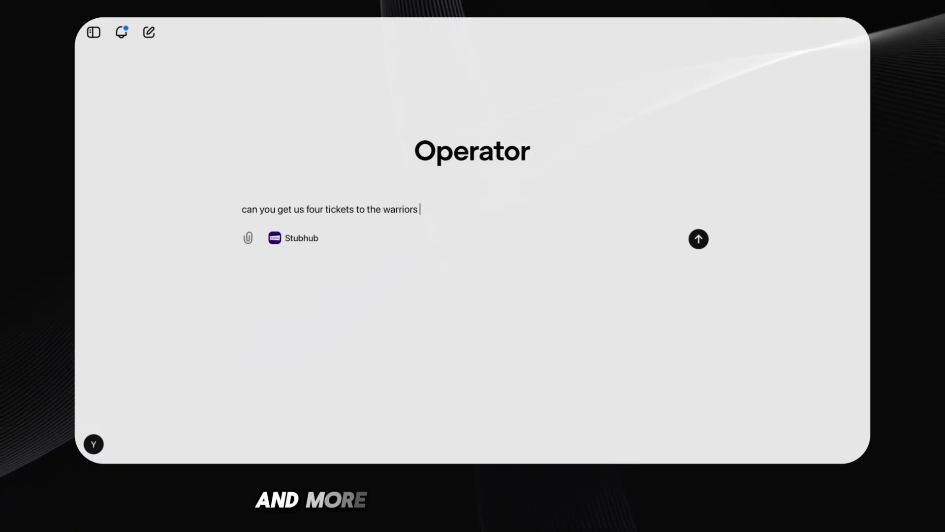
text(game this)
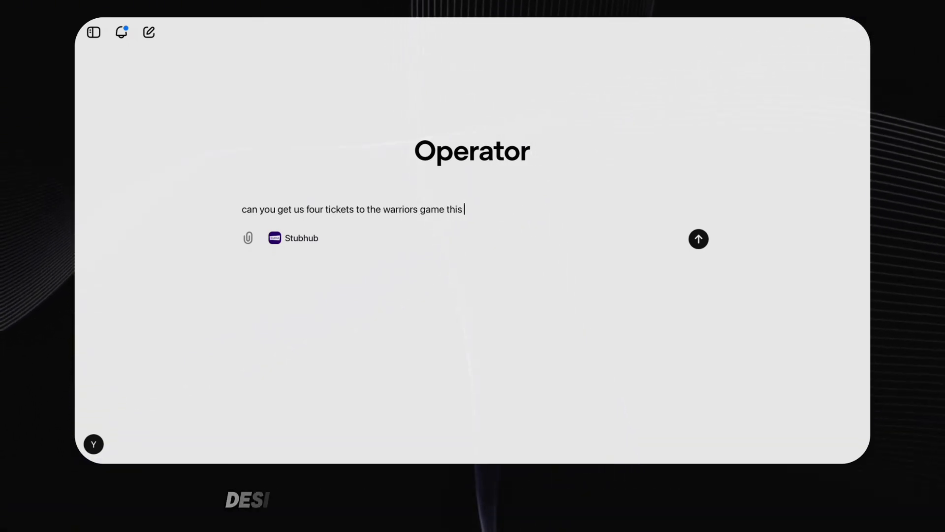
text( weekend in S)
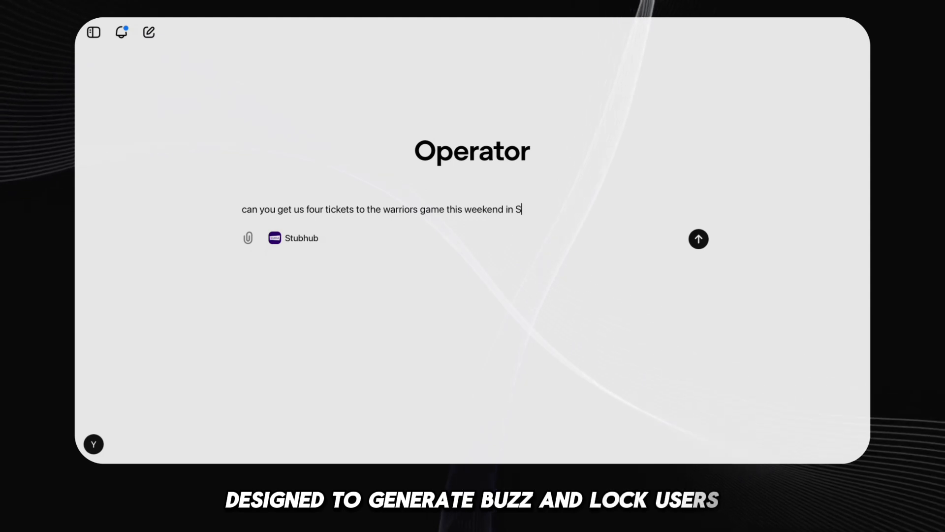
text(F? Best seats under $)
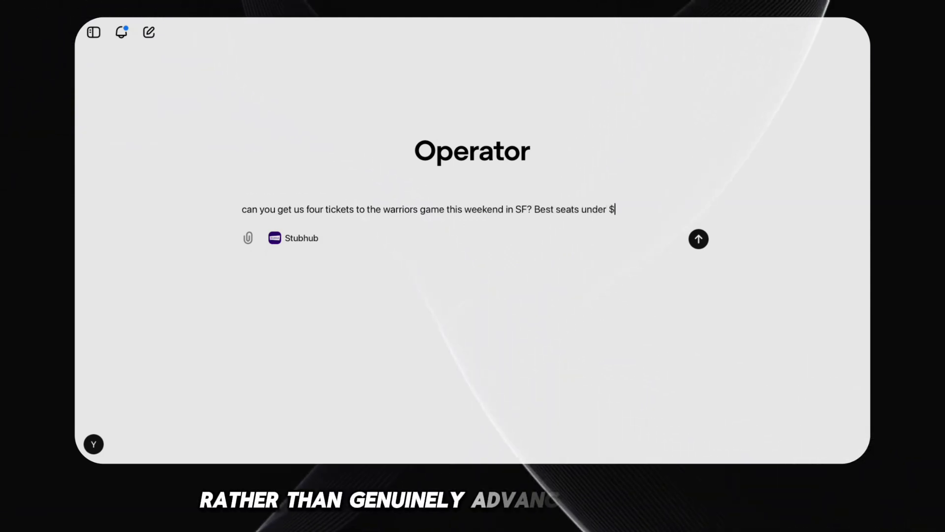
text(500 please.)
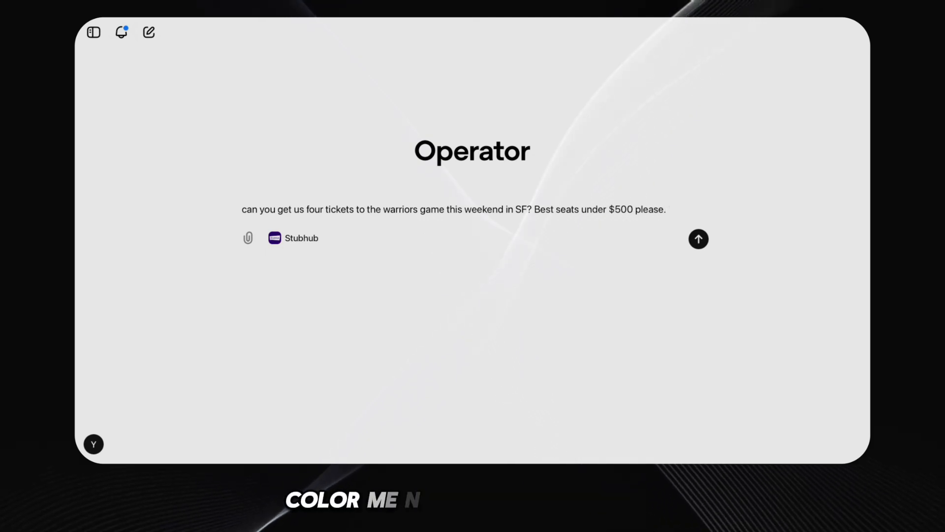
text( Give us a)
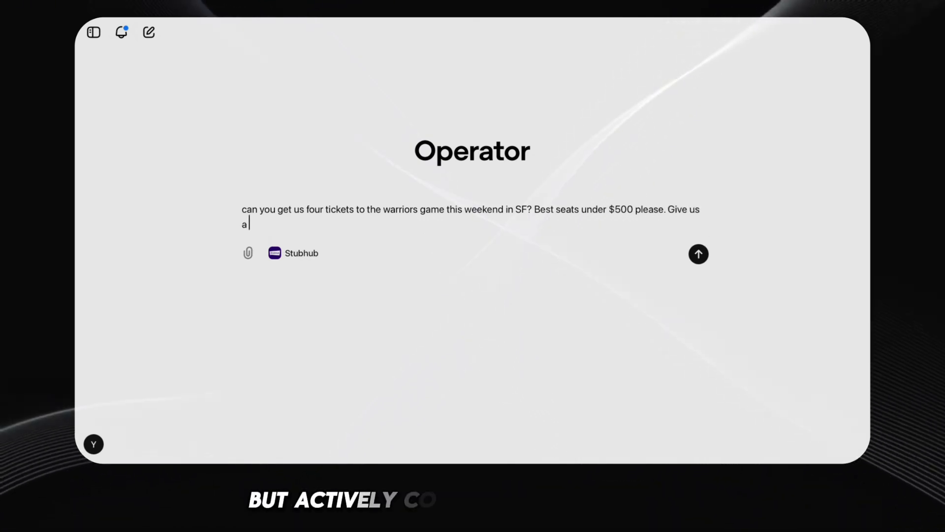
text( few options)
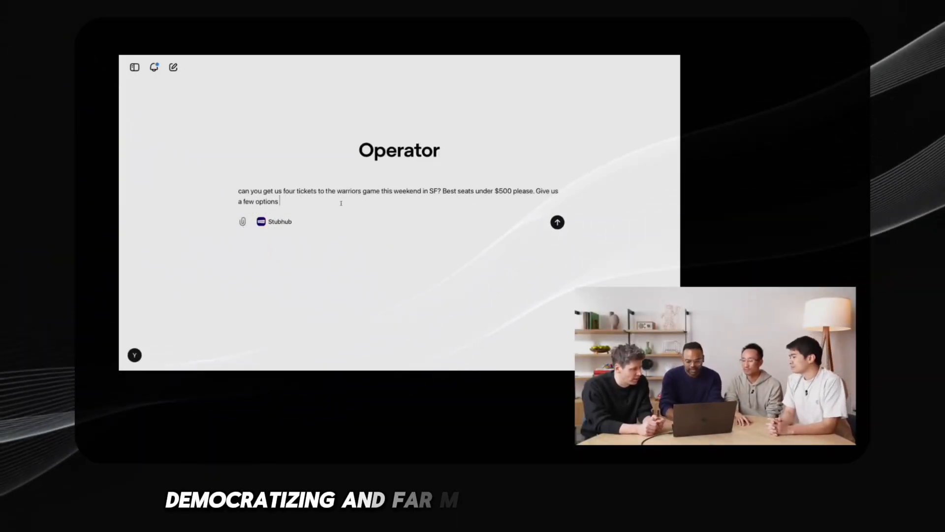
click(556, 222)
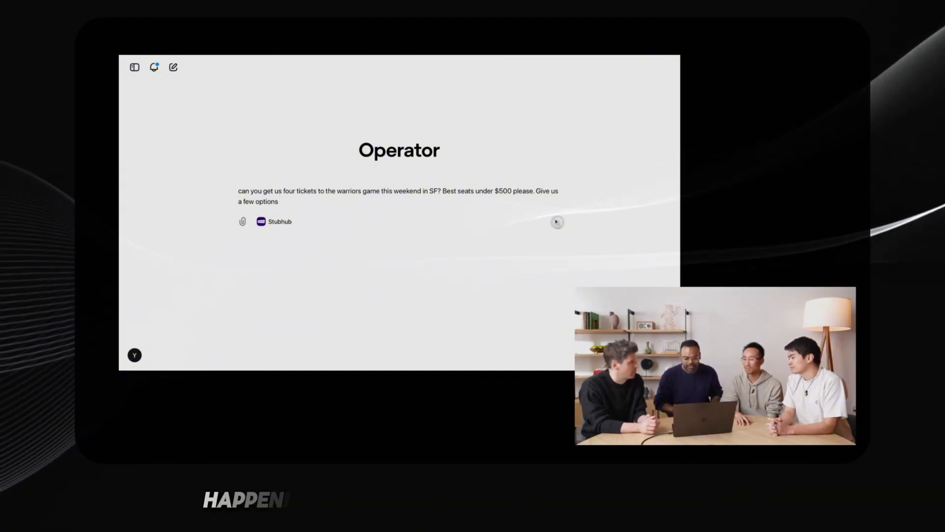